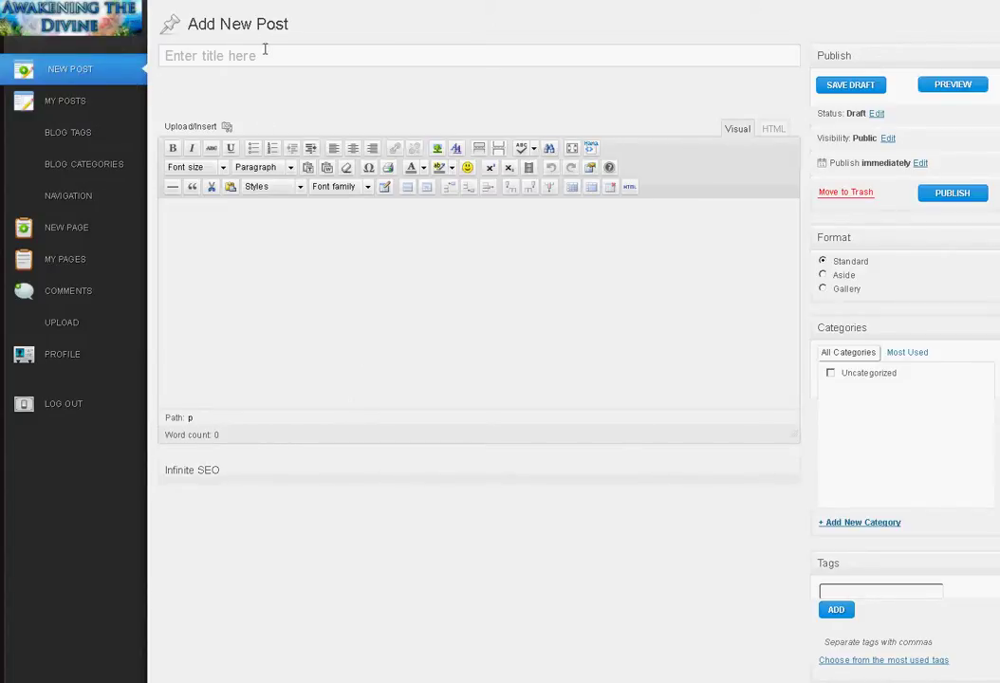
- Title the post 'Meditation for Healing' and add body lines 'Content for the aritcle', 'setc.', 'etc.'
left_click(259, 59)
type("Meditation fo")
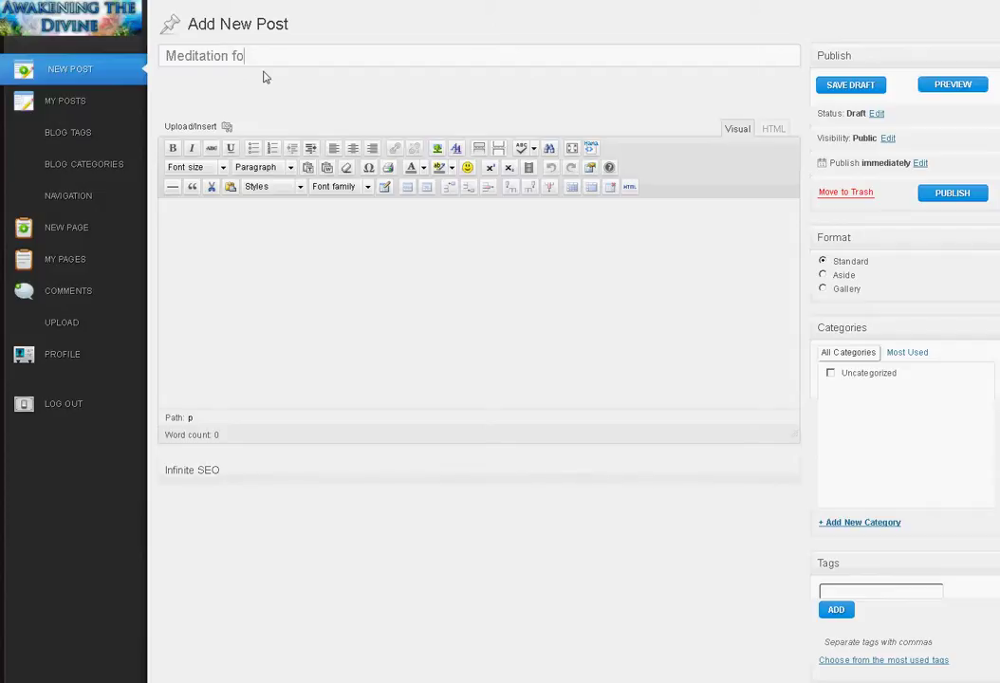
type("r Healing")
left_click(499, 259)
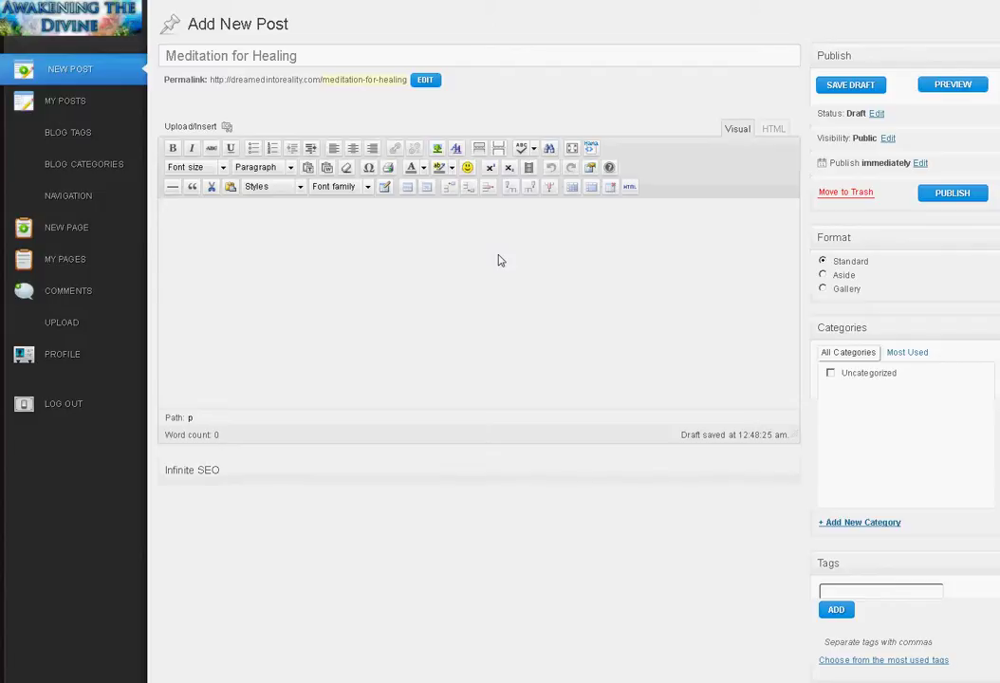
type("Content for the arit")
type("cle")
key("Return")
type("setc.")
key("Return")
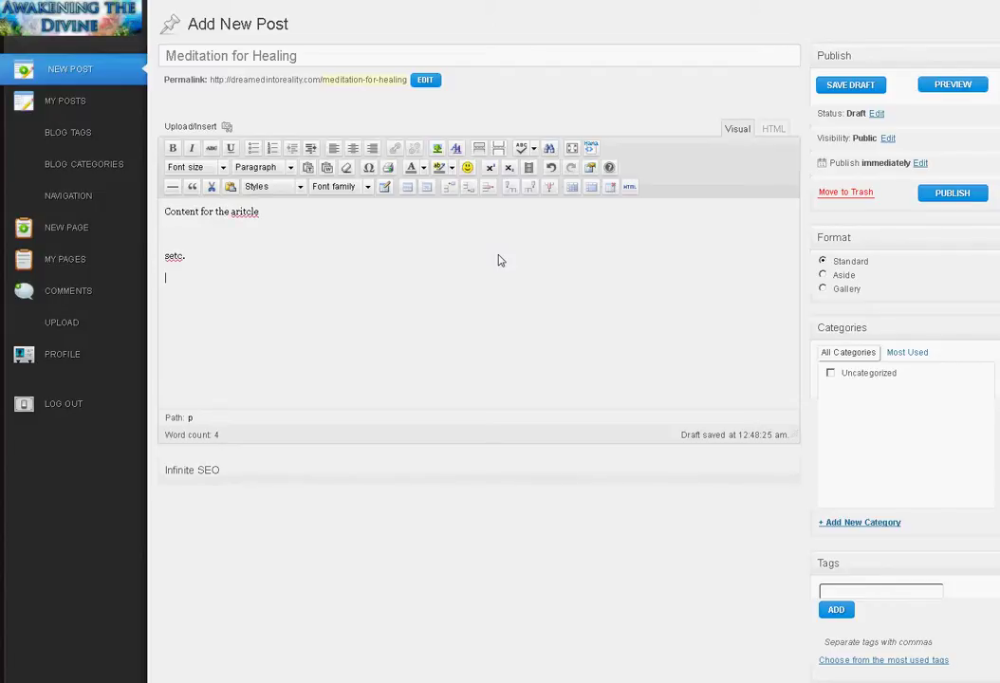
type("etc.")
key("Return")
- Expand the Infinite SEO box and review its title, description and keyword fields, leaving them empty
scroll(848, 462, "down", 2)
scroll(792, 361, "down", 2)
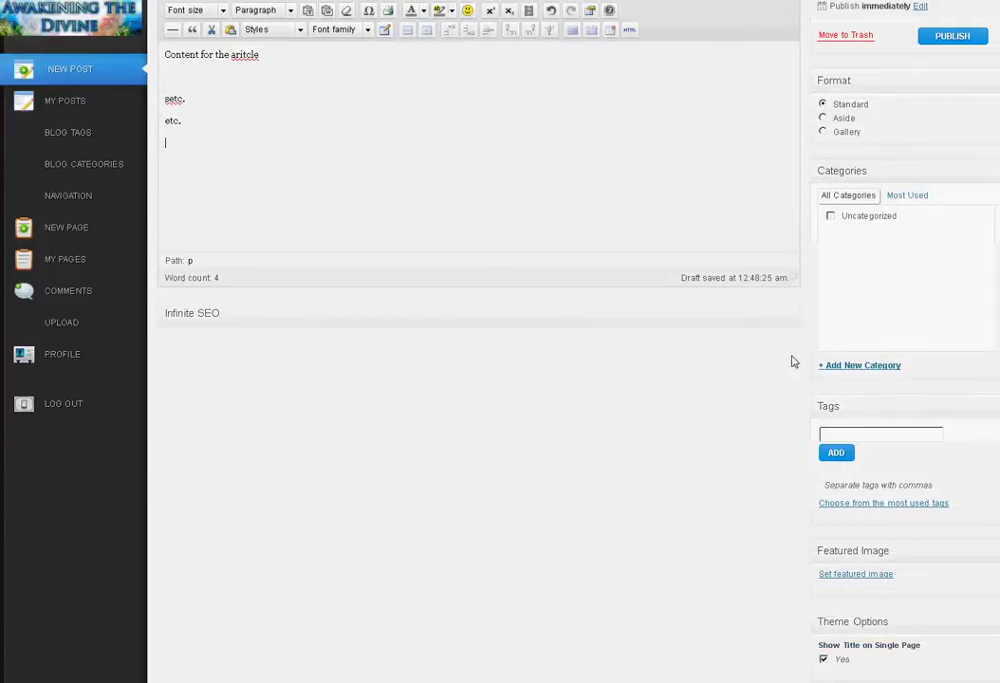
left_click(790, 322)
scroll(768, 321, "down", 1)
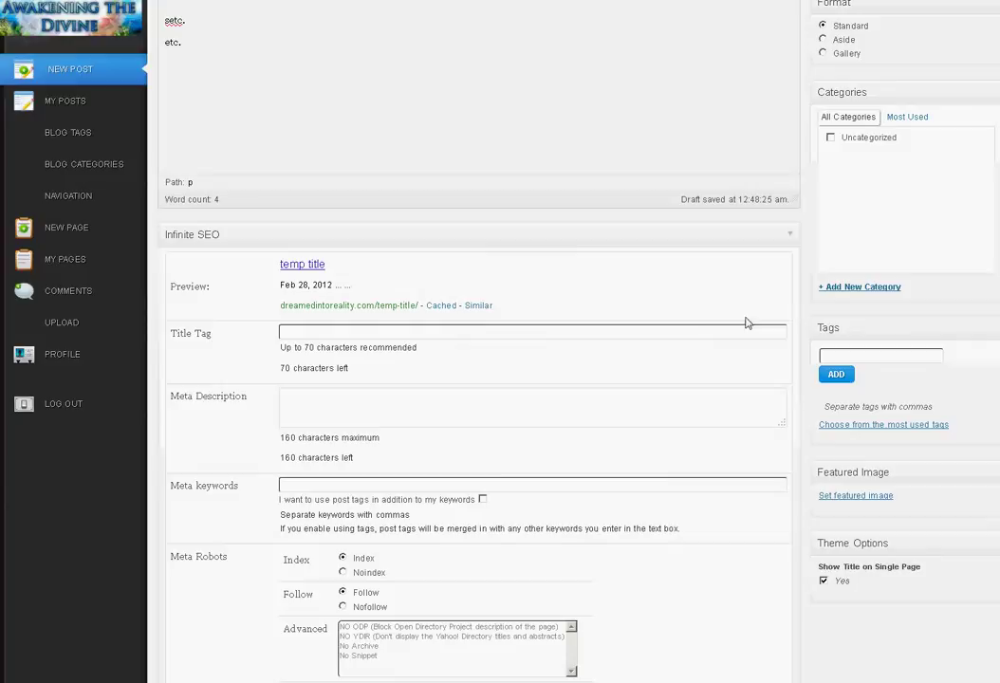
scroll(748, 324, "down", 1)
scroll(557, 264, "down", 1)
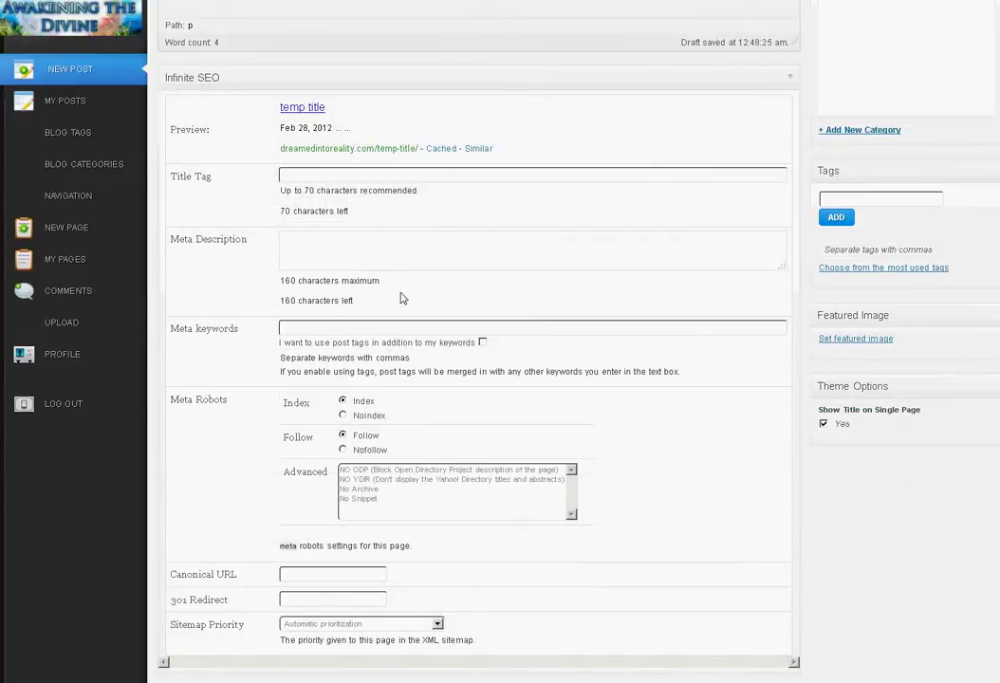
left_click(350, 170)
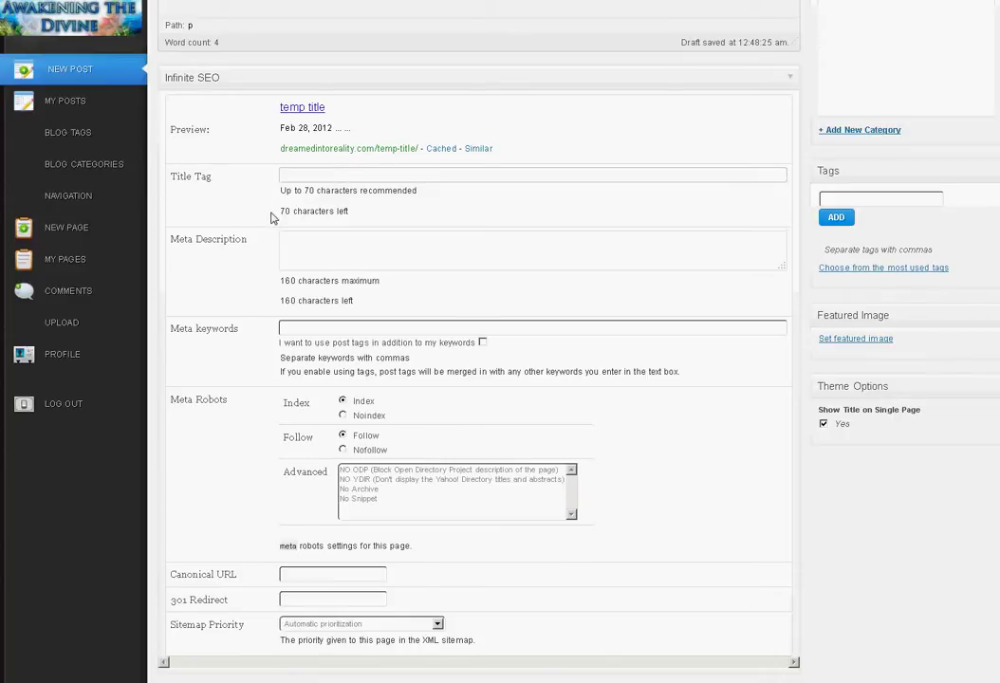
scroll(272, 217, "up", 2)
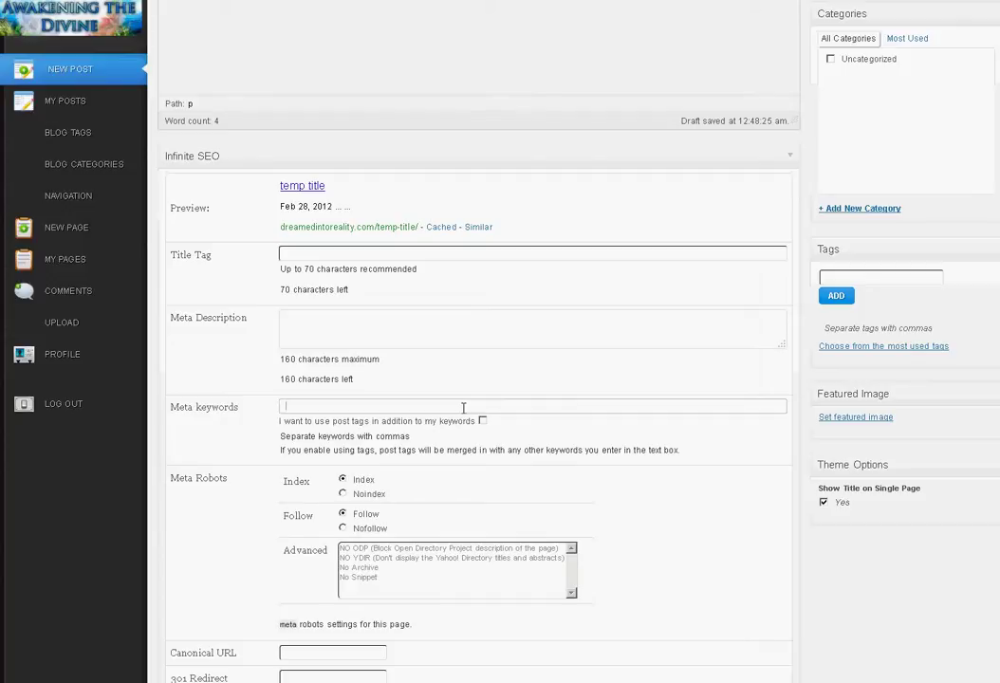
scroll(302, 475, "down", 2)
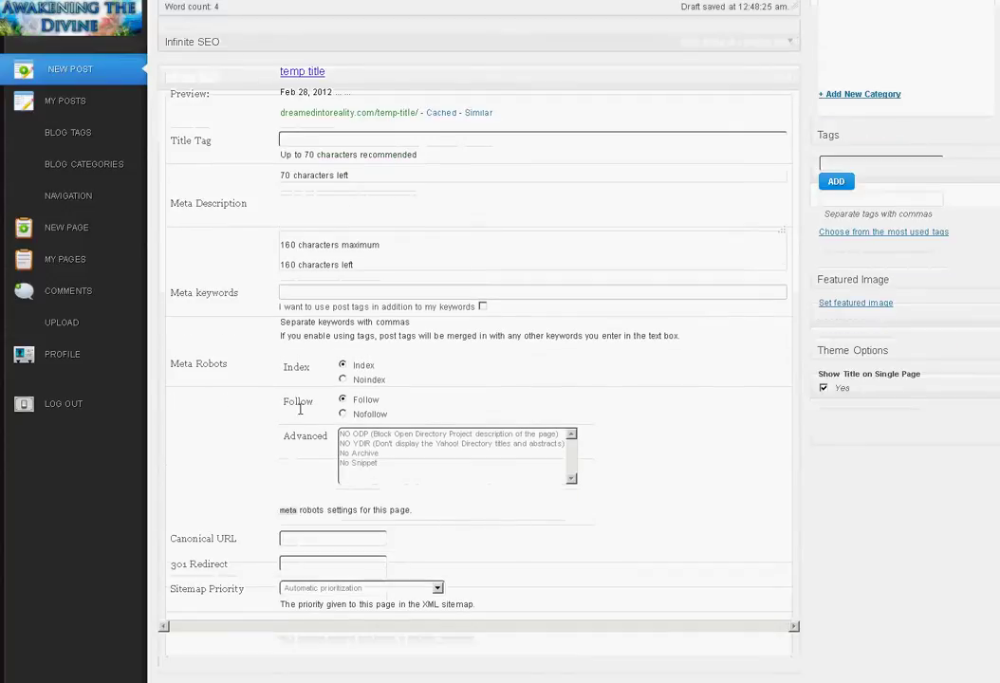
scroll(604, 506, "up", 1)
scroll(605, 507, "up", 3)
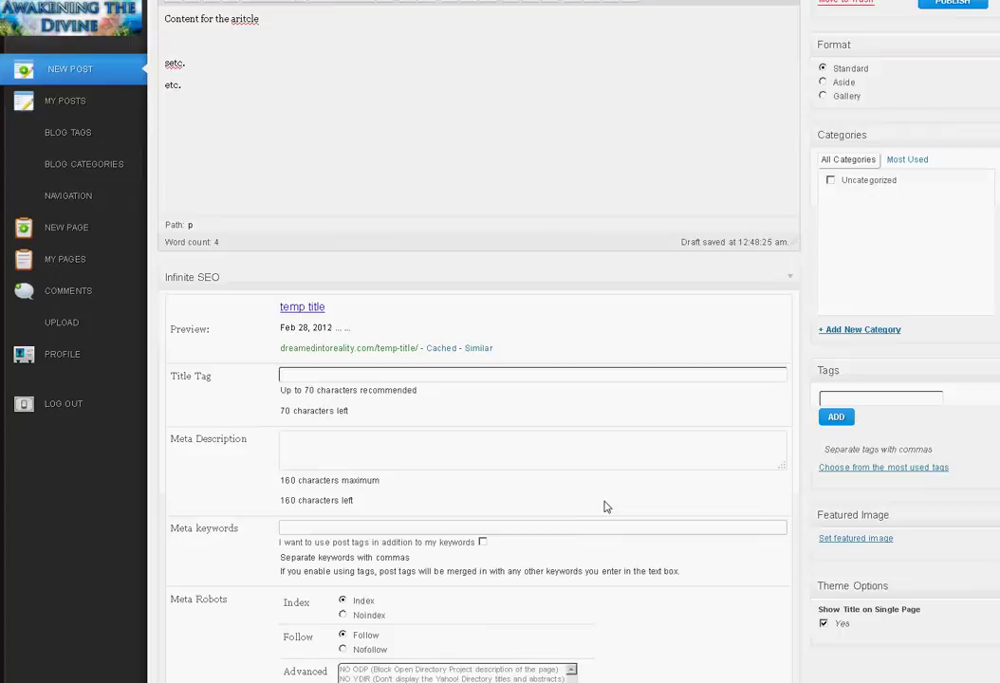
scroll(605, 506, "up", 1)
scroll(603, 505, "up", 3)
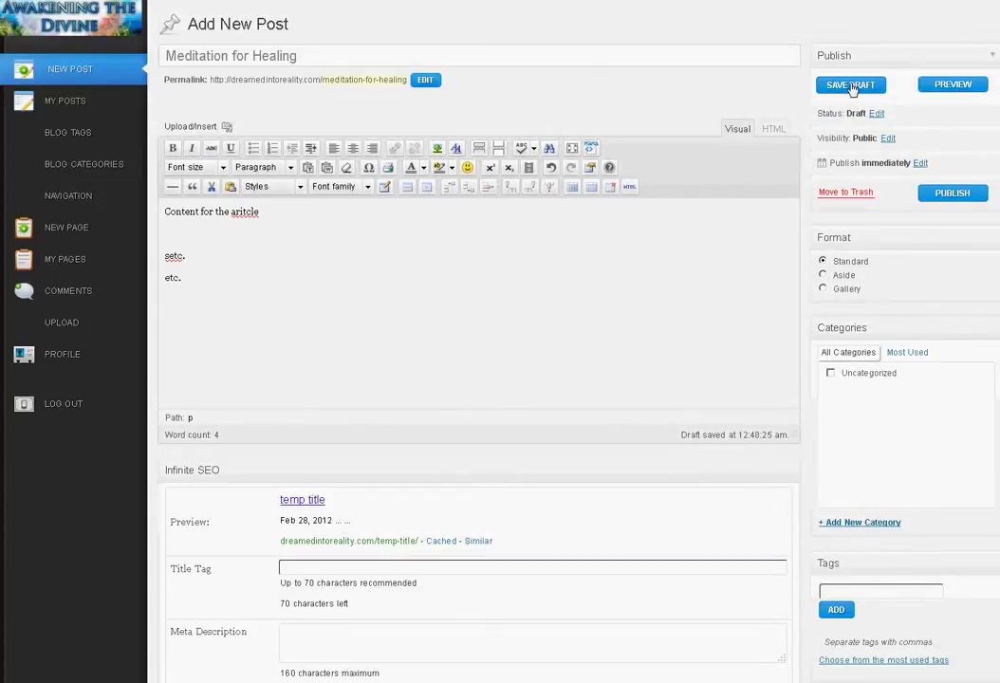
- Save 'Meditation for Healing' as a draft
left_click(852, 87)
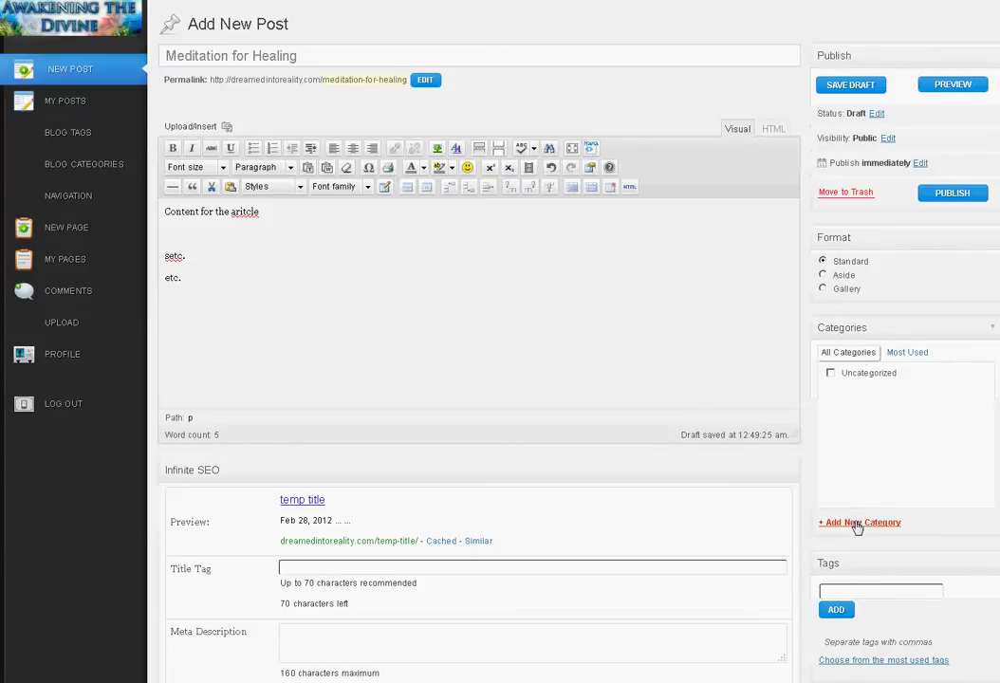
- Create a new category named Meditation
left_click(858, 523)
left_click(862, 549)
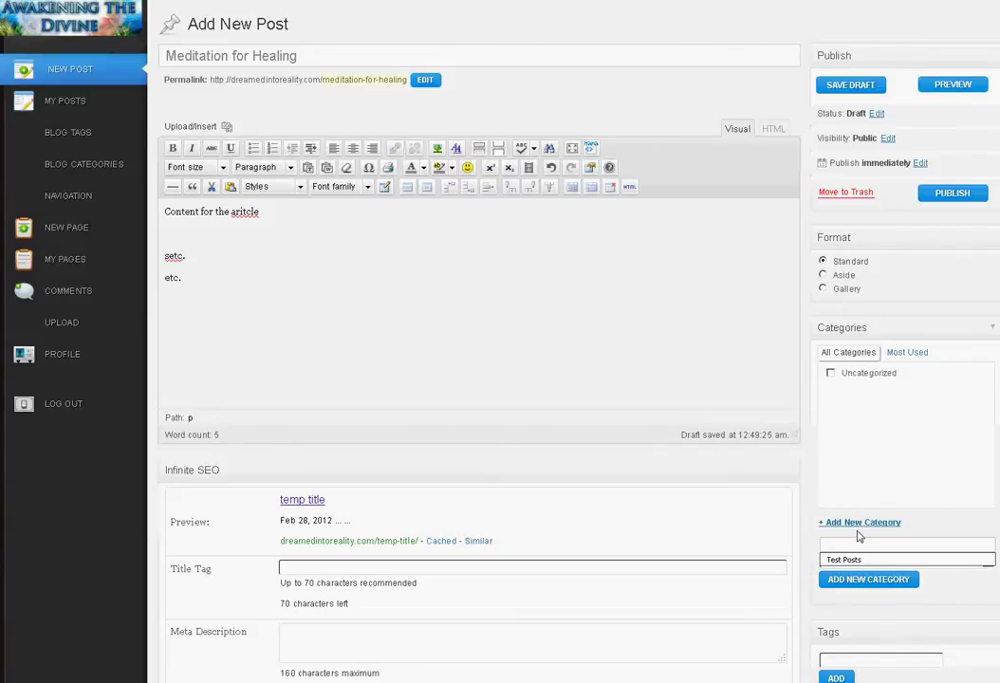
type("Meditation")
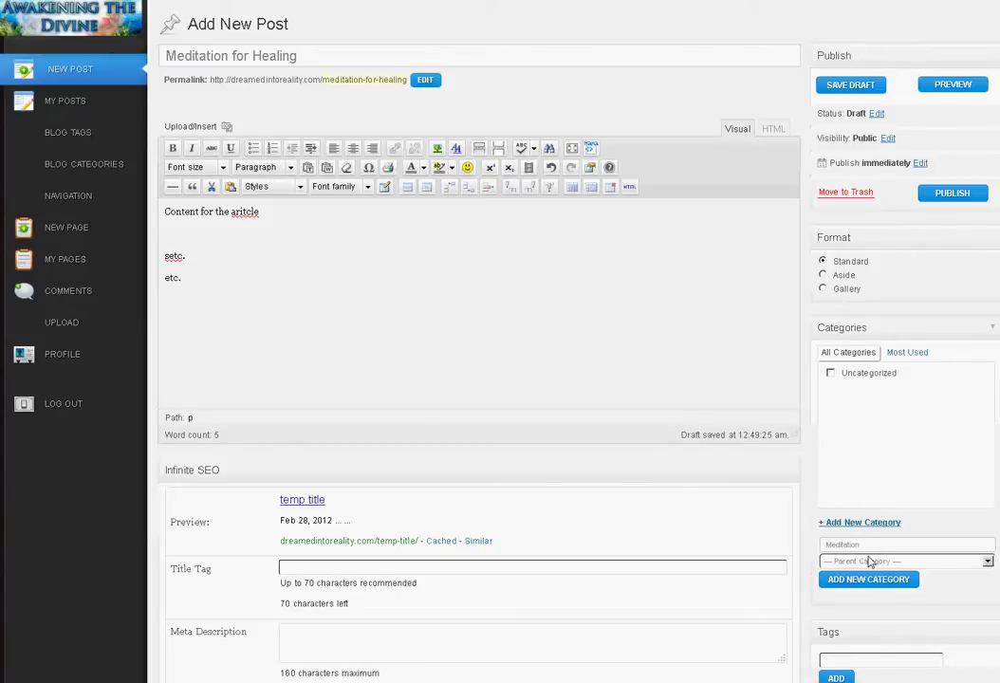
left_click(871, 563)
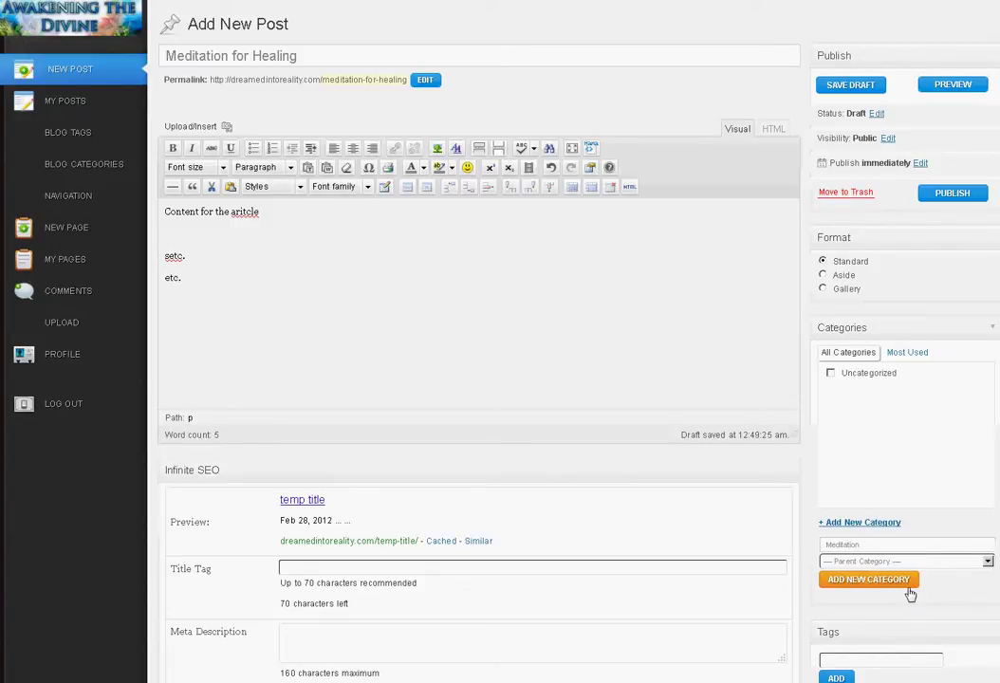
left_click(910, 592)
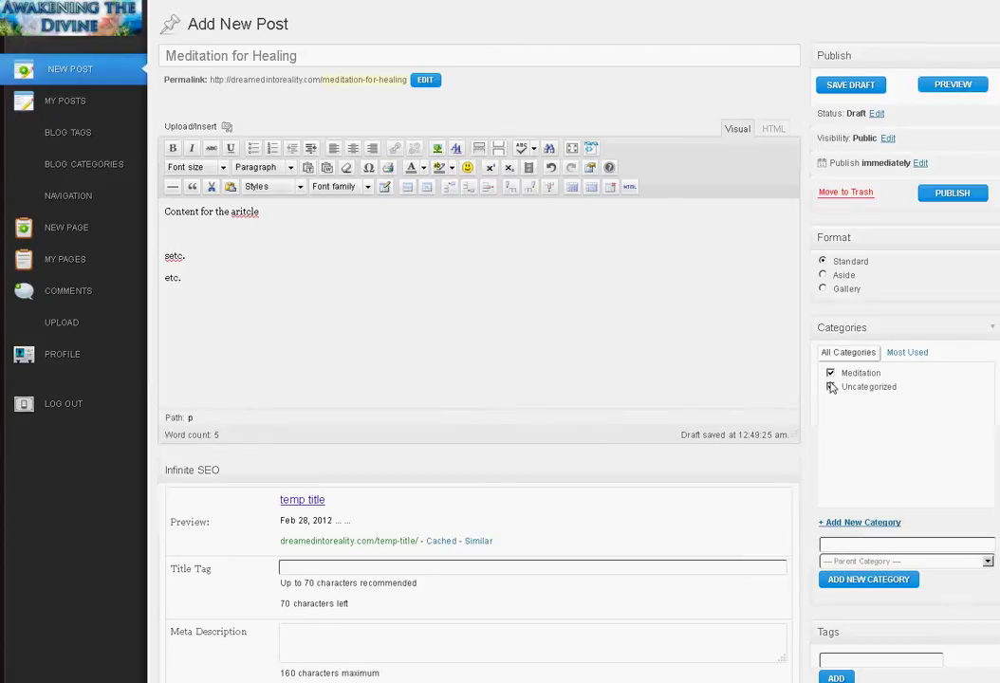
- Leave Uncategorized unchecked so the post is filed only under Meditation
left_click(831, 387)
left_click(910, 357)
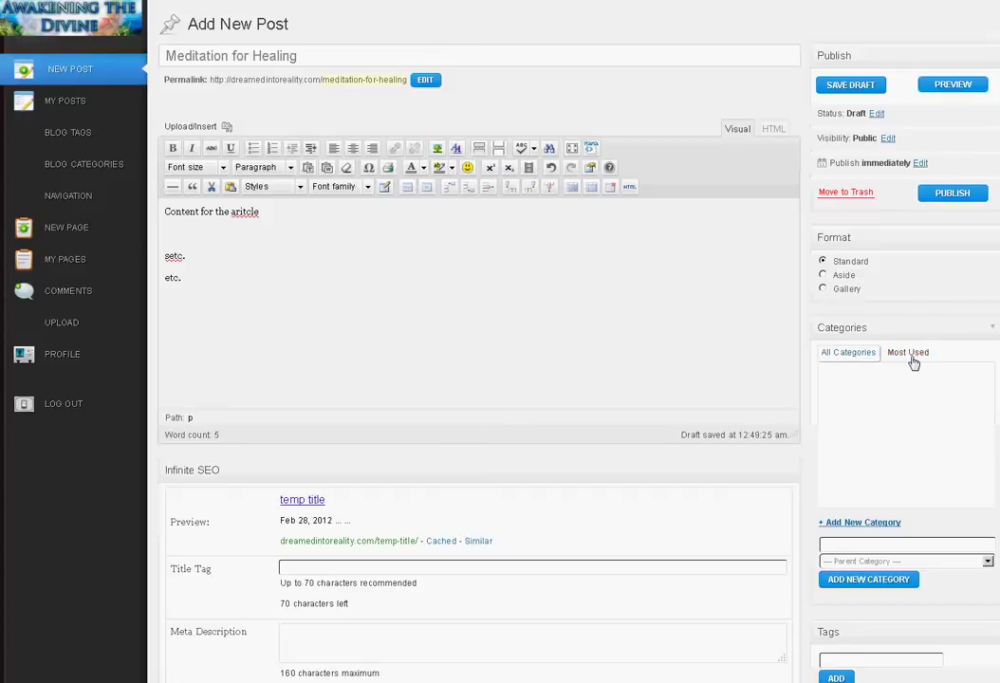
left_click(858, 354)
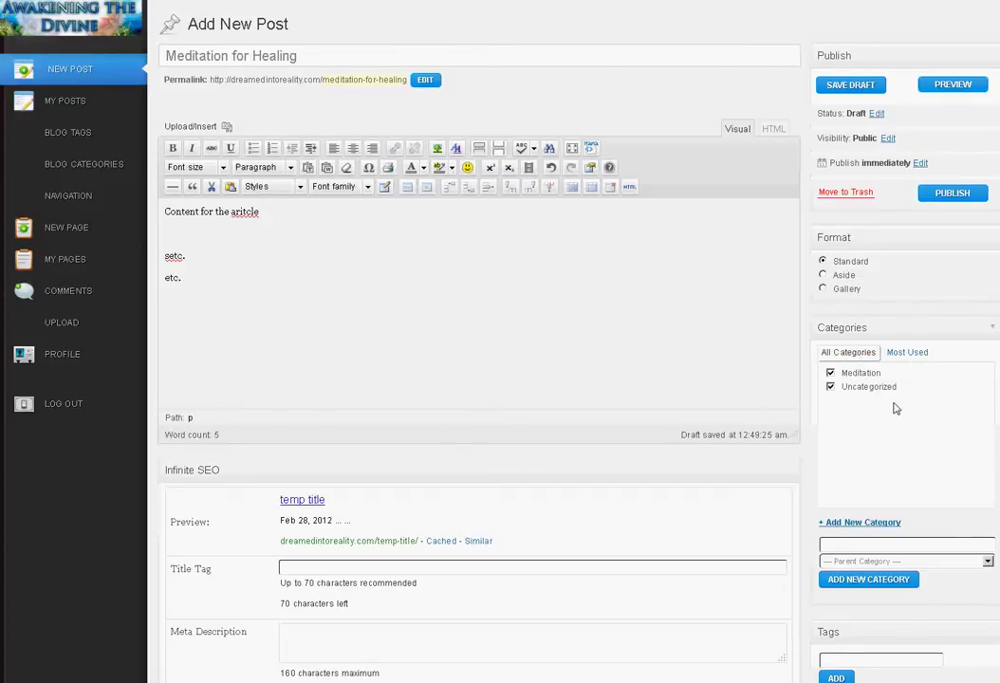
left_click(832, 388)
- Add the tags 'meditation' and 'healing' to the post
scroll(829, 459, "down", 1)
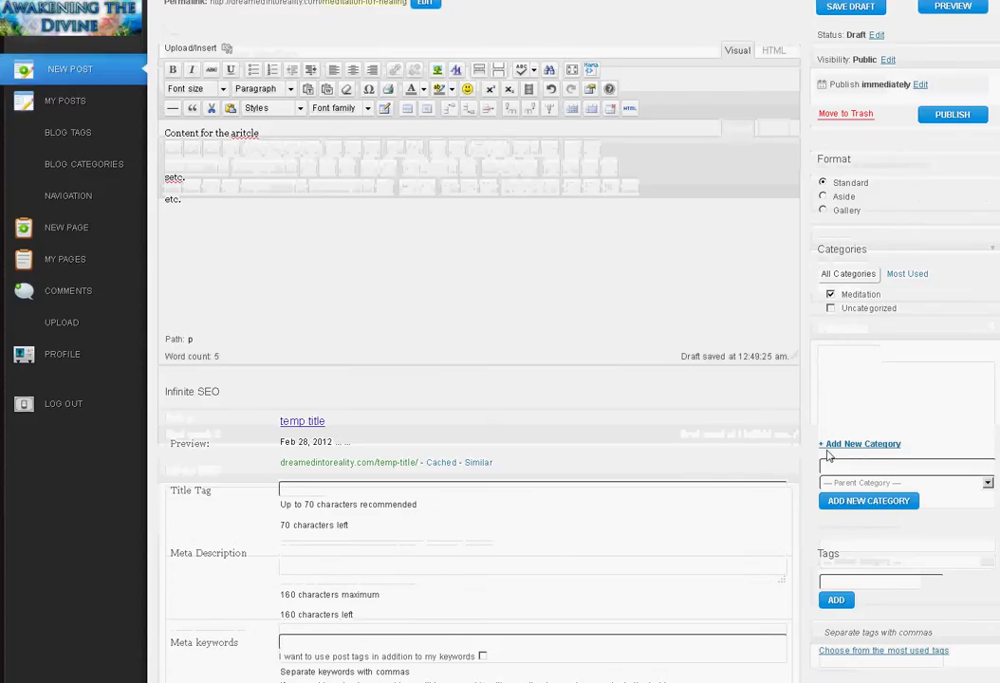
scroll(831, 446, "down", 1)
scroll(837, 408, "down", 1)
left_click(840, 425)
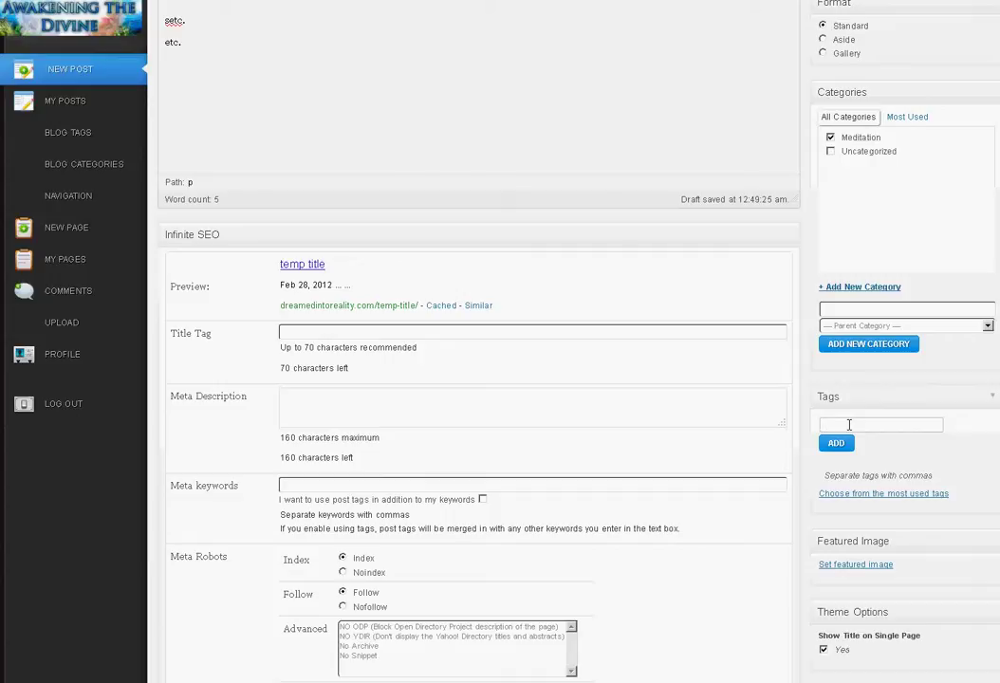
type("meditation")
left_click(851, 438)
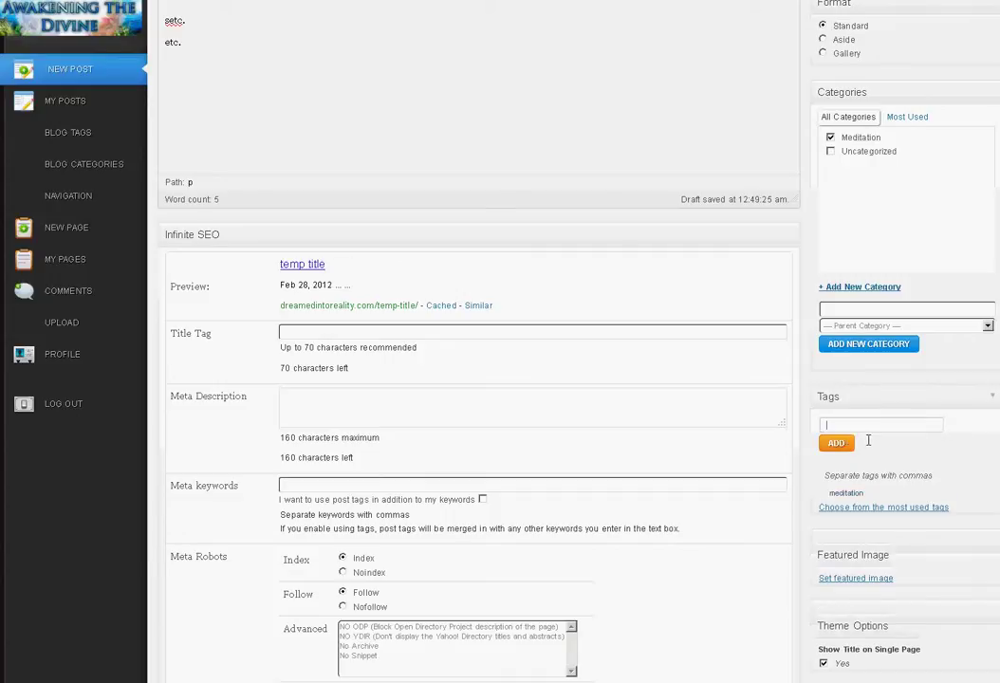
left_click(880, 424)
type("healing")
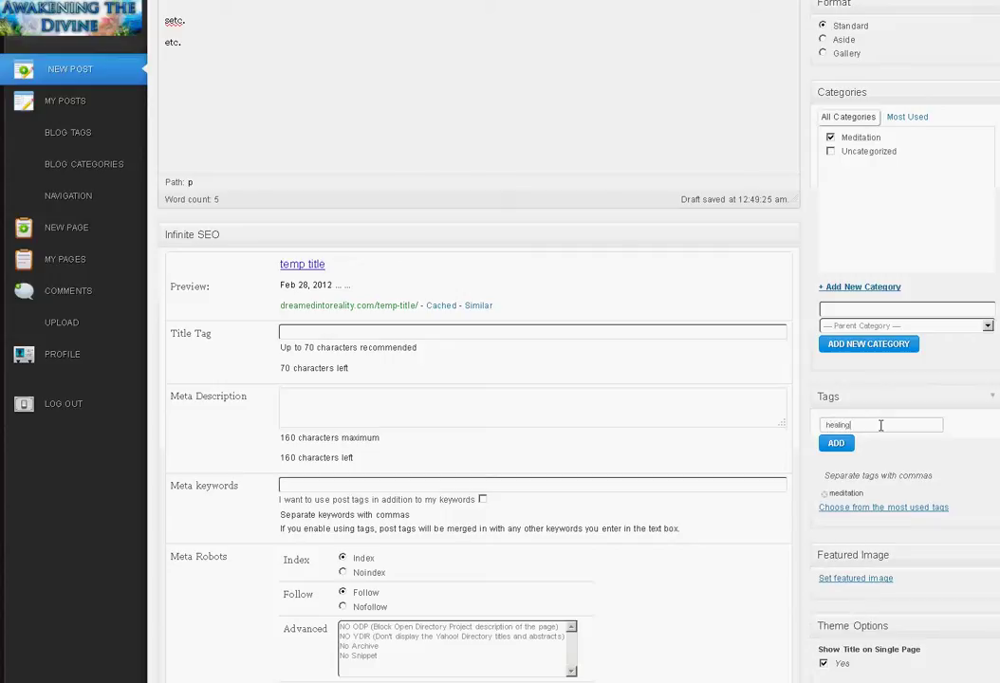
left_click(840, 443)
- Upload Hydrangeas1.jpg and set it as the post's featured image
scroll(887, 459, "down", 3)
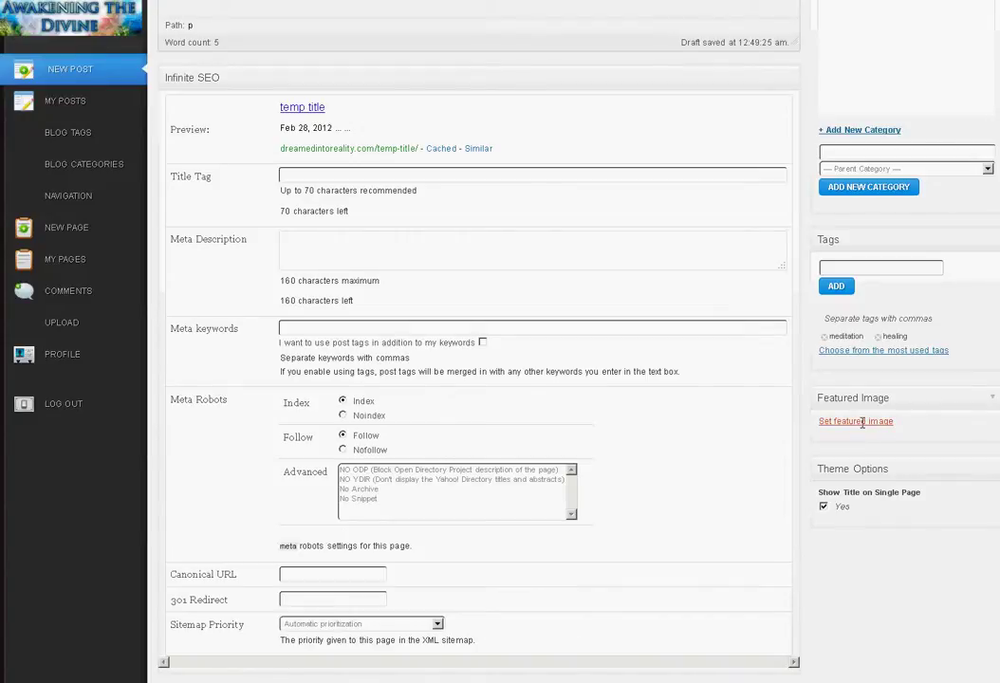
left_click(862, 422)
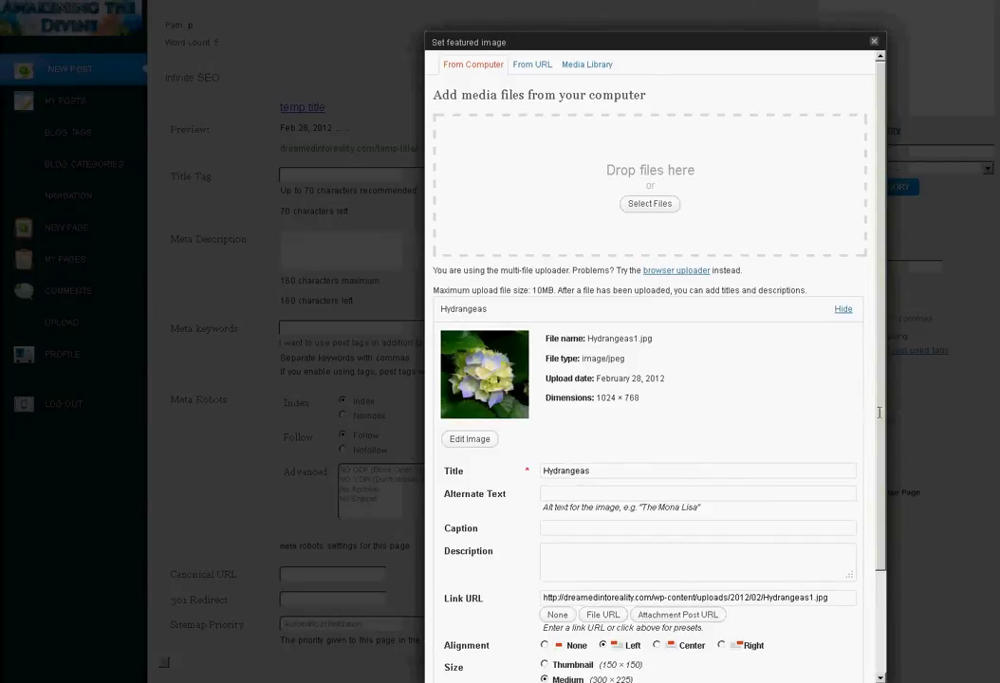
scroll(878, 440, "down", 3)
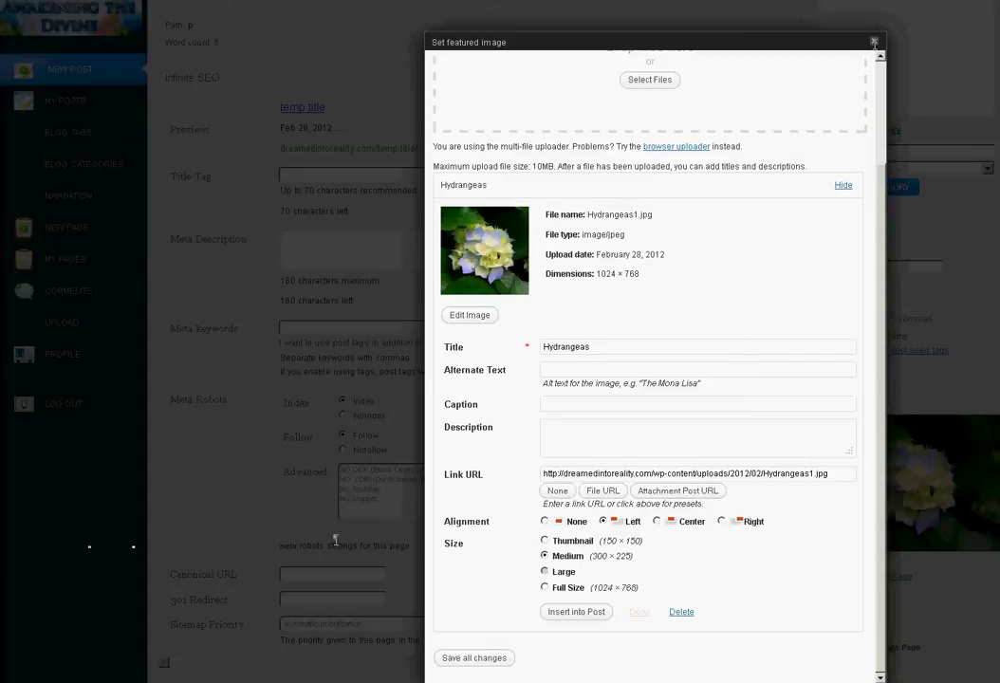
- Close the Set featured image dialog and return to the top of the post editor
left_click(874, 41)
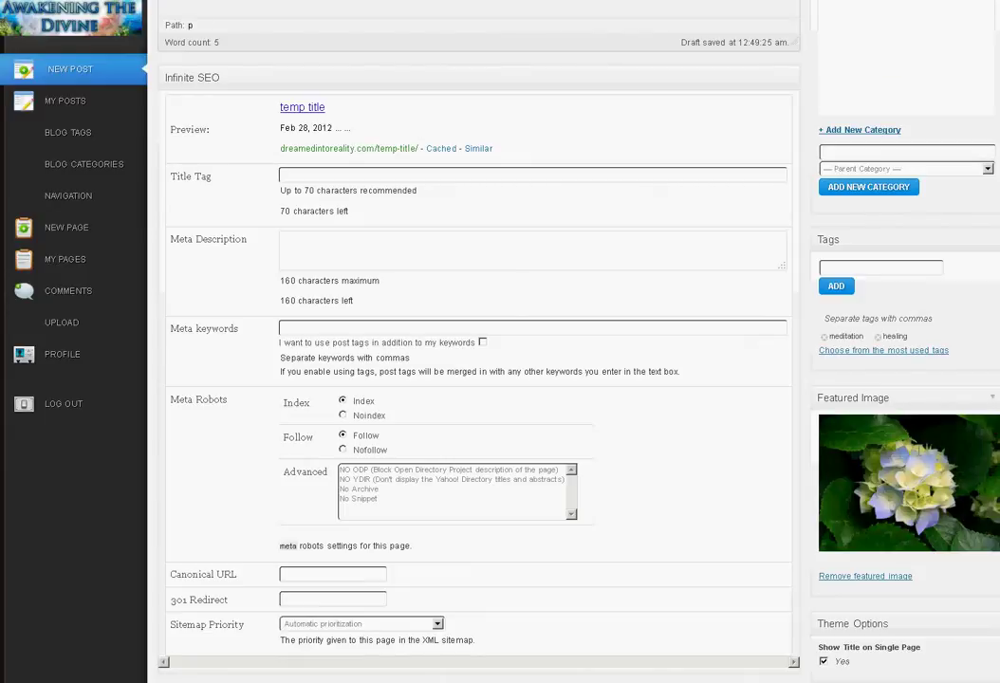
scroll(995, 405, "down", 1)
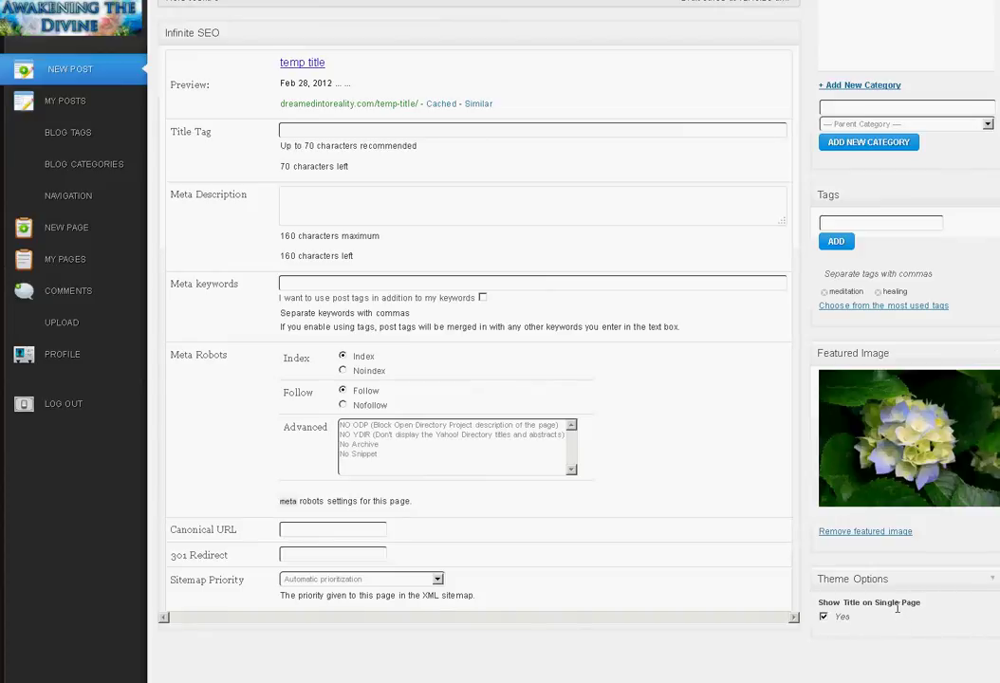
mouse_move(902, 623)
scroll(823, 616, "up", 5)
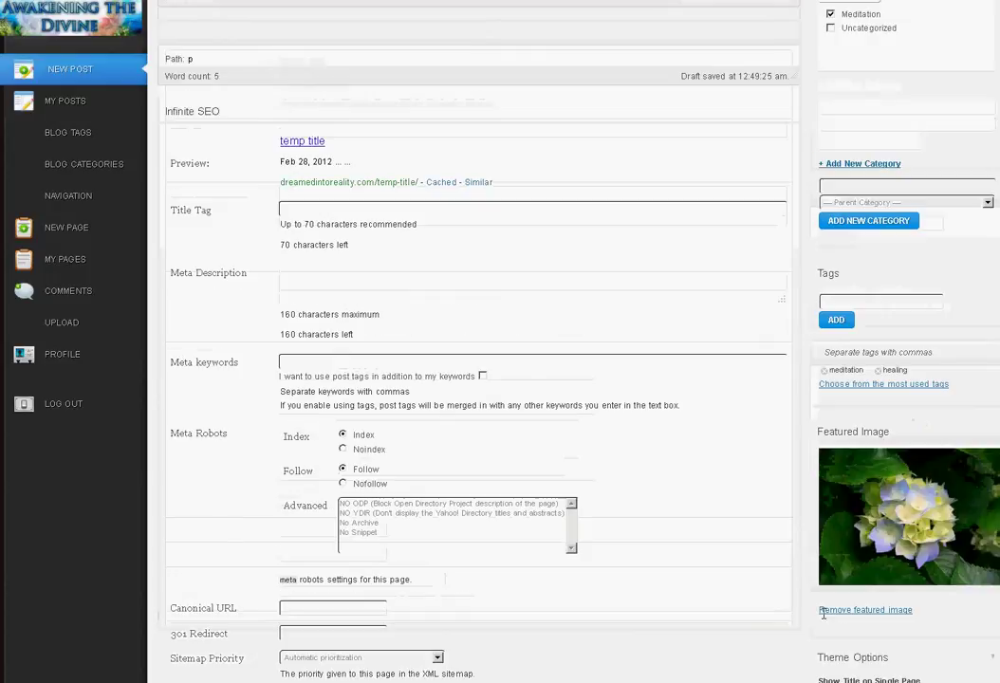
scroll(823, 612, "down", 2)
scroll(820, 607, "up", 3)
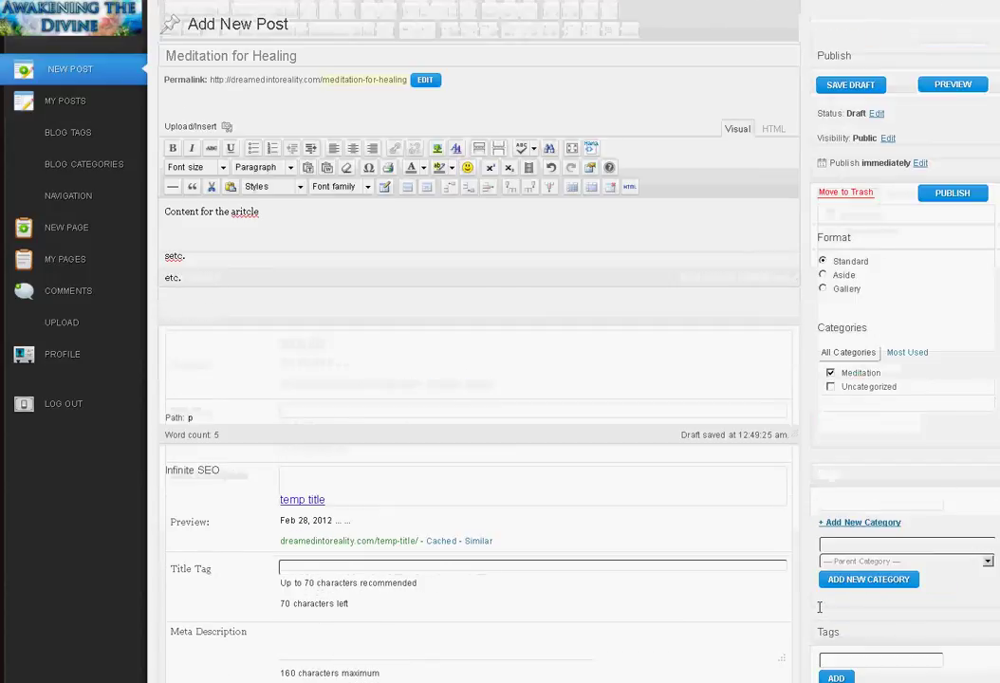